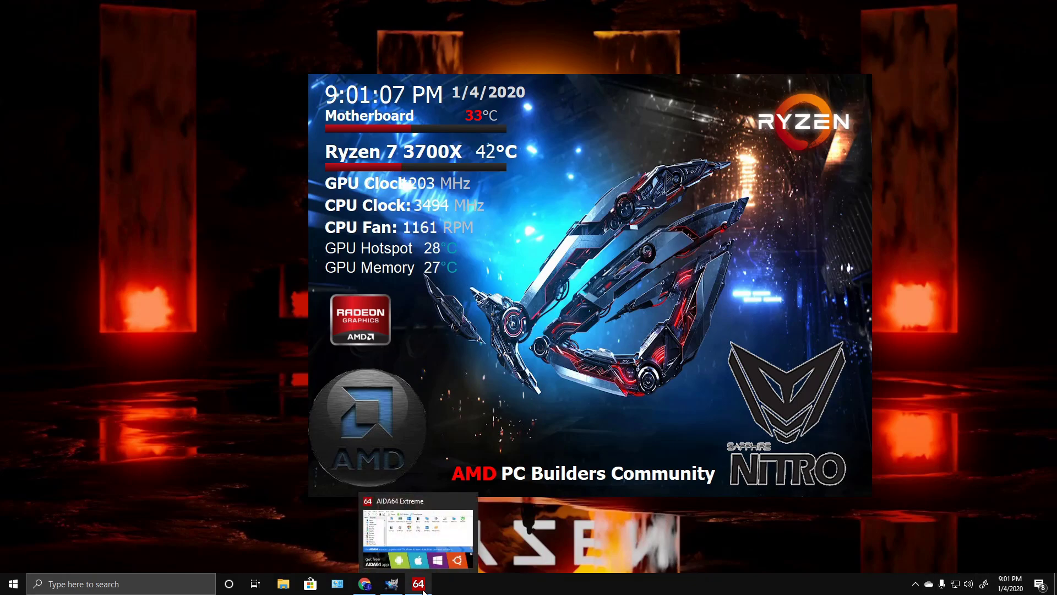
Step: Switch from the AIDA64 sensor panel desktop to Chrome on the aida64.com home page
left_click(423, 589)
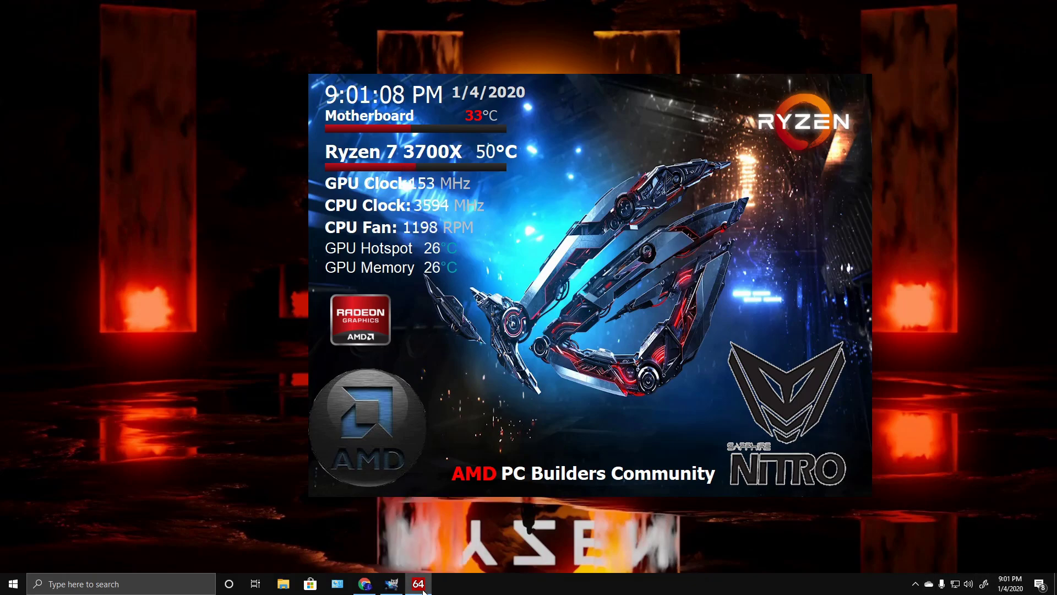
left_click(364, 583)
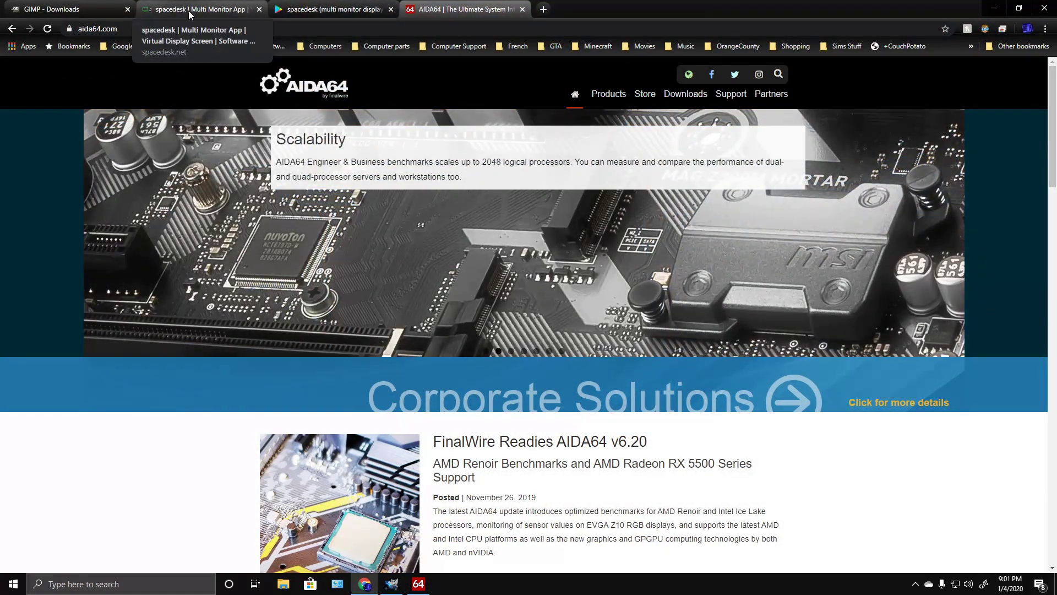
Step: Cycle through the spacedesk, Google Play and GIMP tabs, ending on spacedesk's Google Play listing
left_click(188, 11)
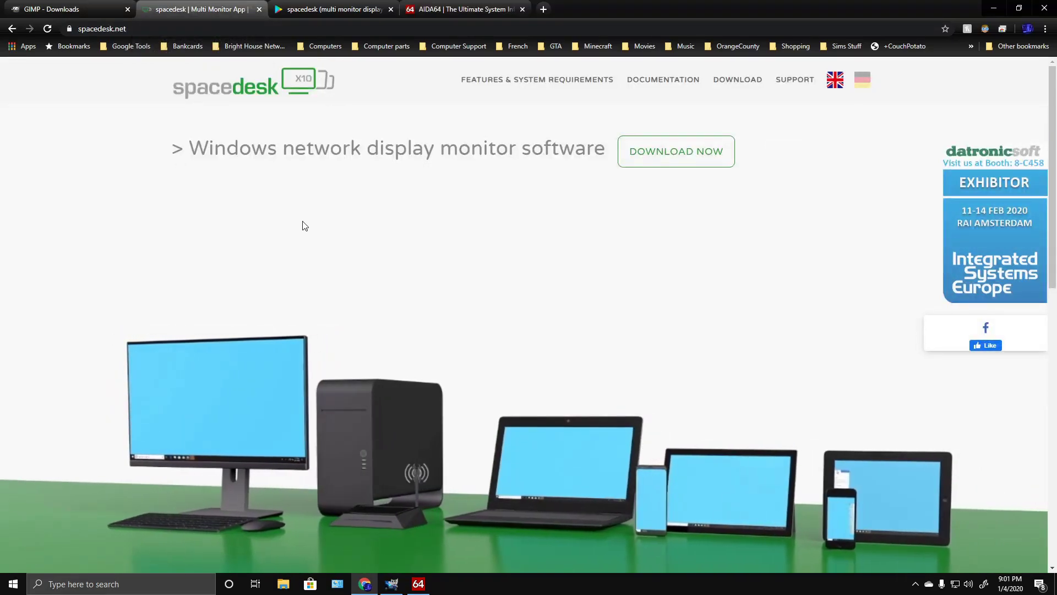
left_click(325, 12)
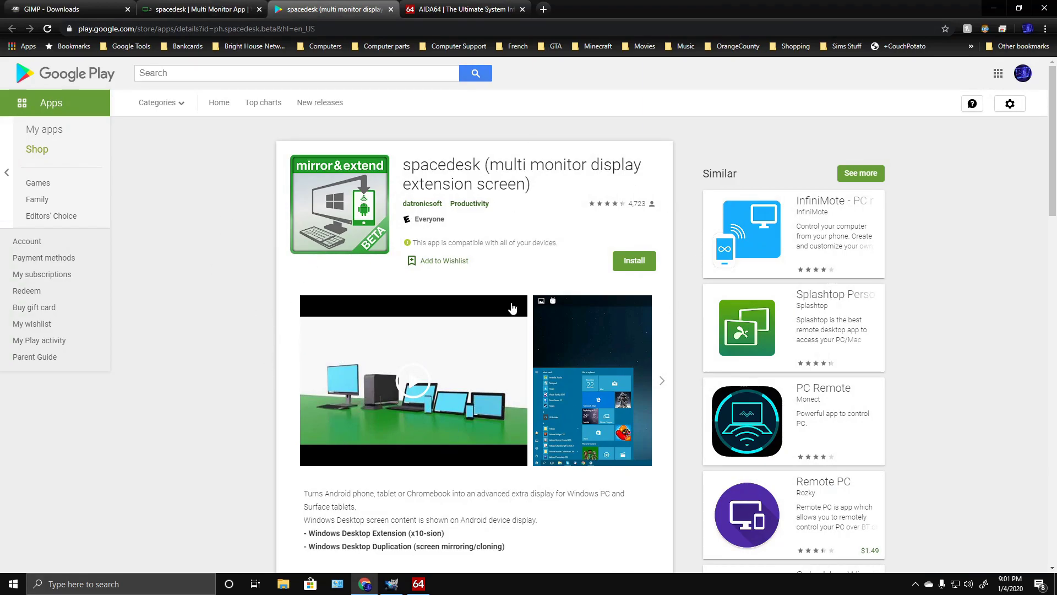
left_click(57, 12)
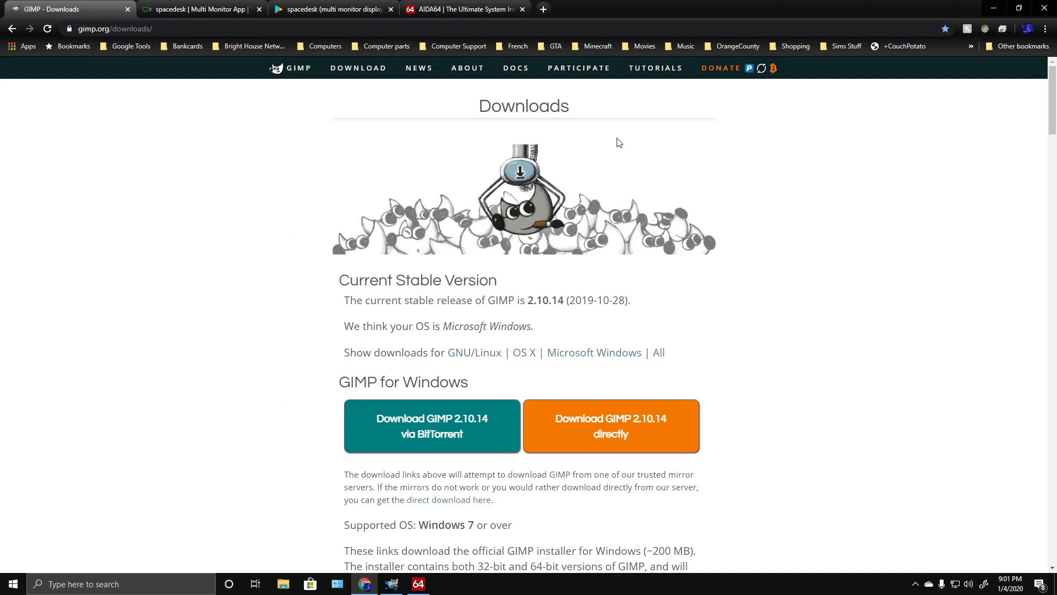
left_click(991, 9)
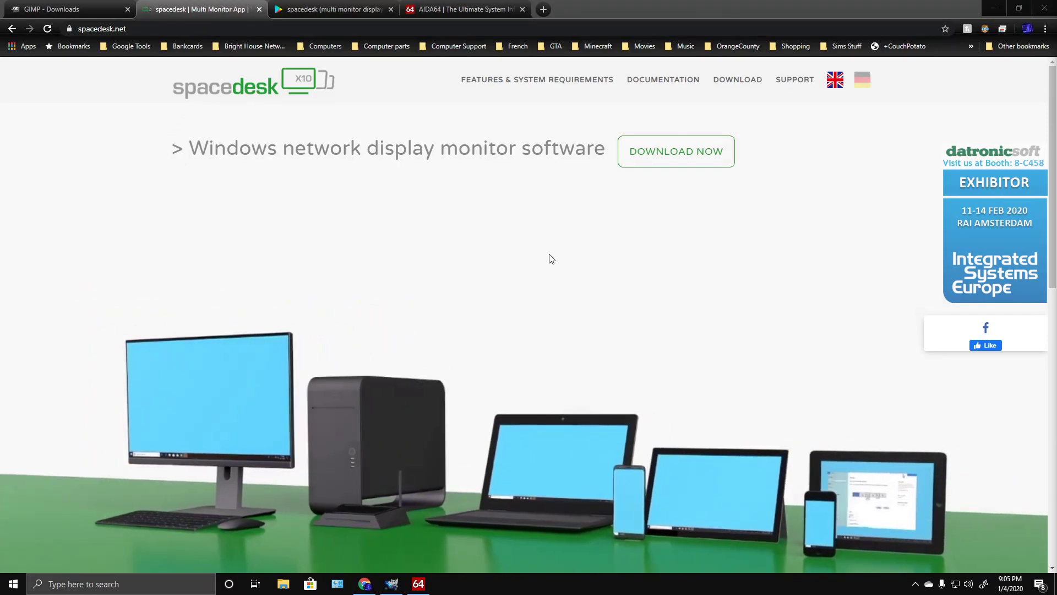
left_click(326, 10)
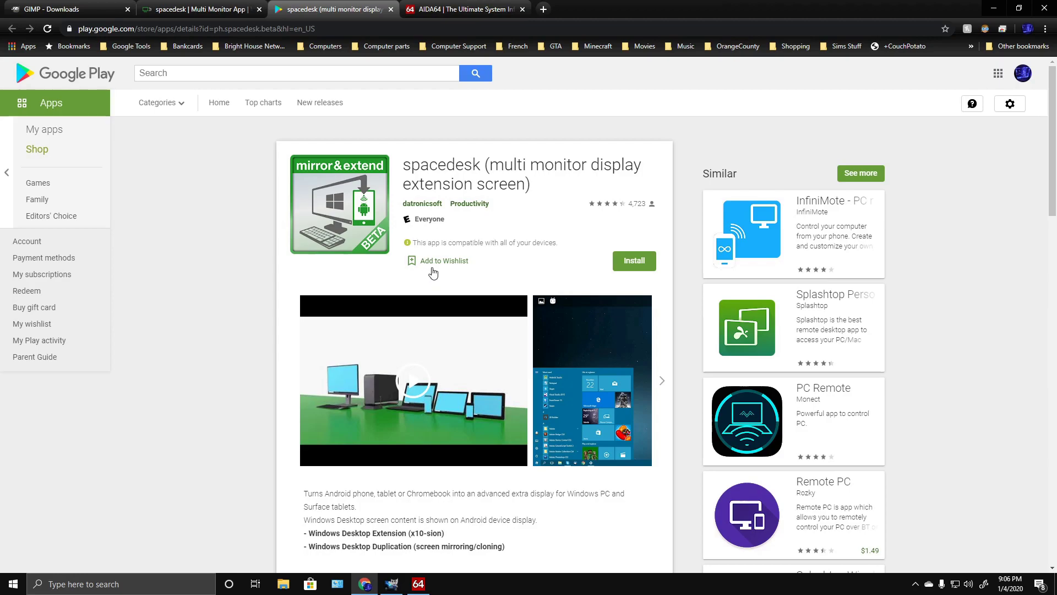
Step: Minimize Chrome to reveal the desktop, briefly opening and closing the Start menu
left_click(995, 9)
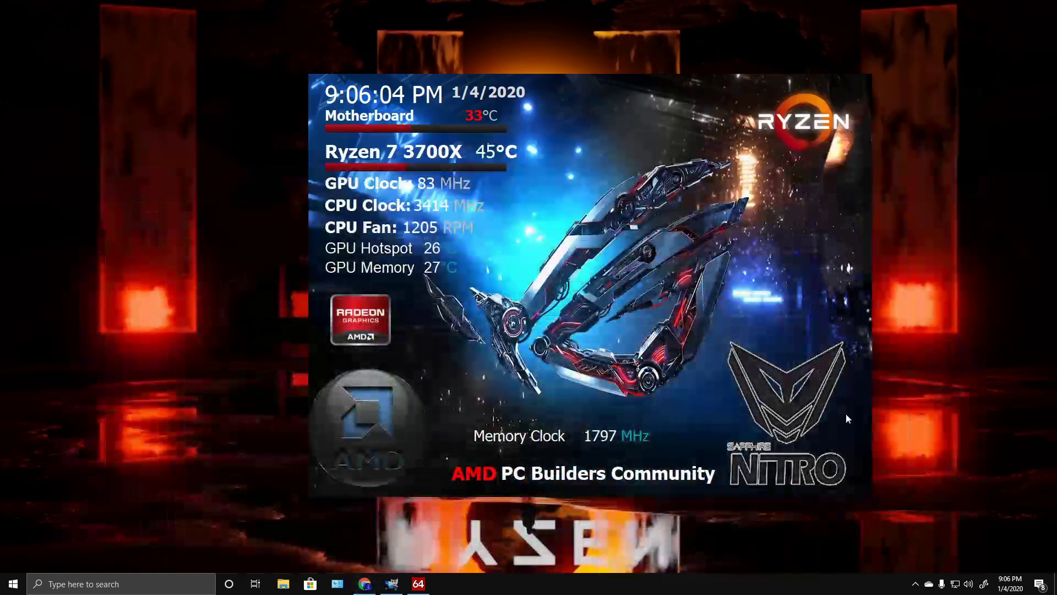
left_click(12, 585)
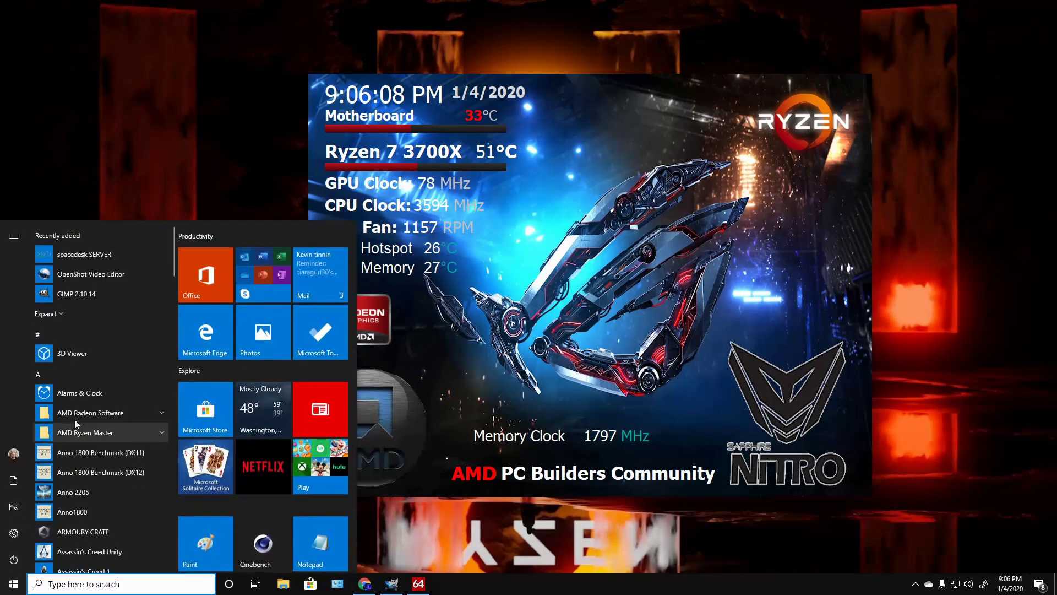
left_click(10, 535)
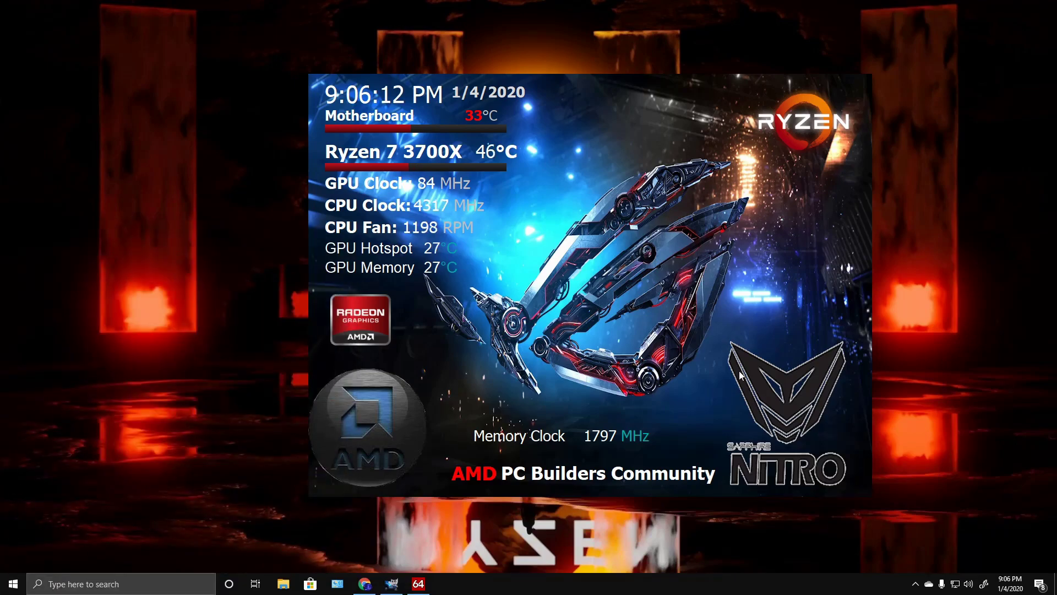
Step: Inspect display 4 and the Multiple displays section in Display settings, then close Settings
right_click(176, 206)
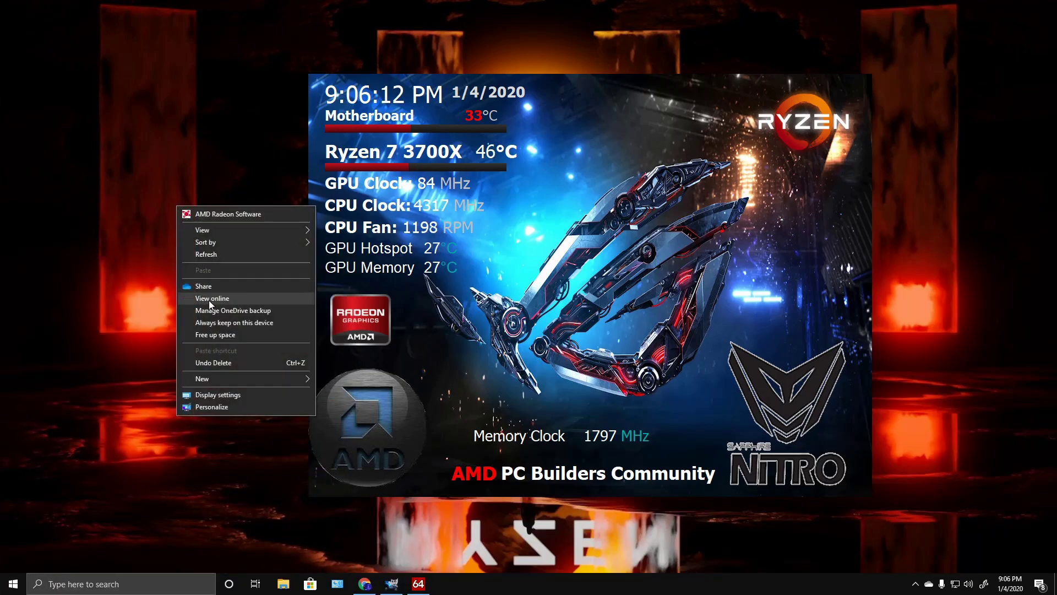
left_click(220, 397)
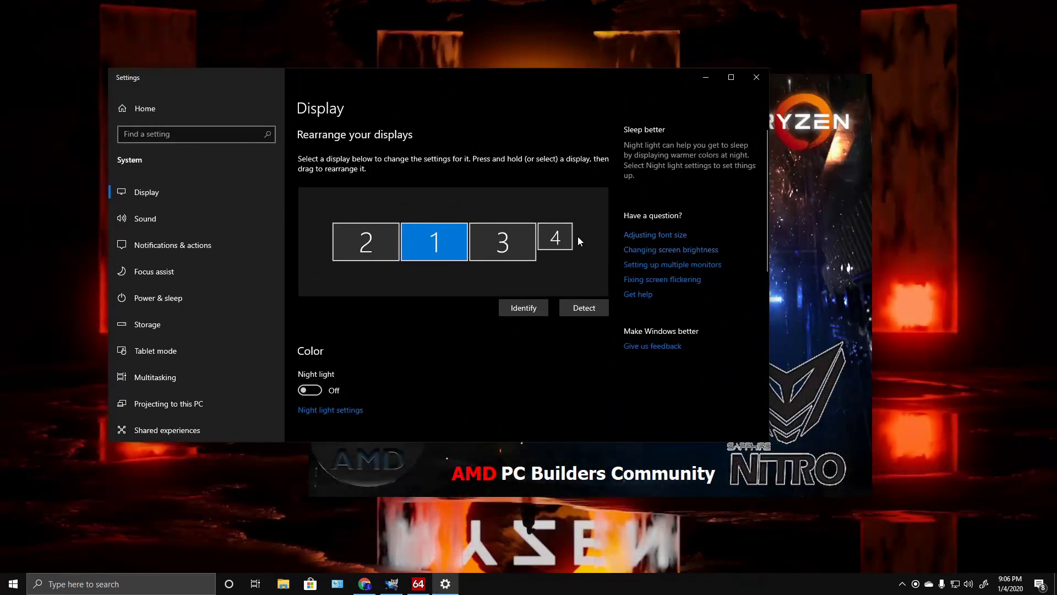
left_click(552, 240)
scroll(421, 352, "down", 8)
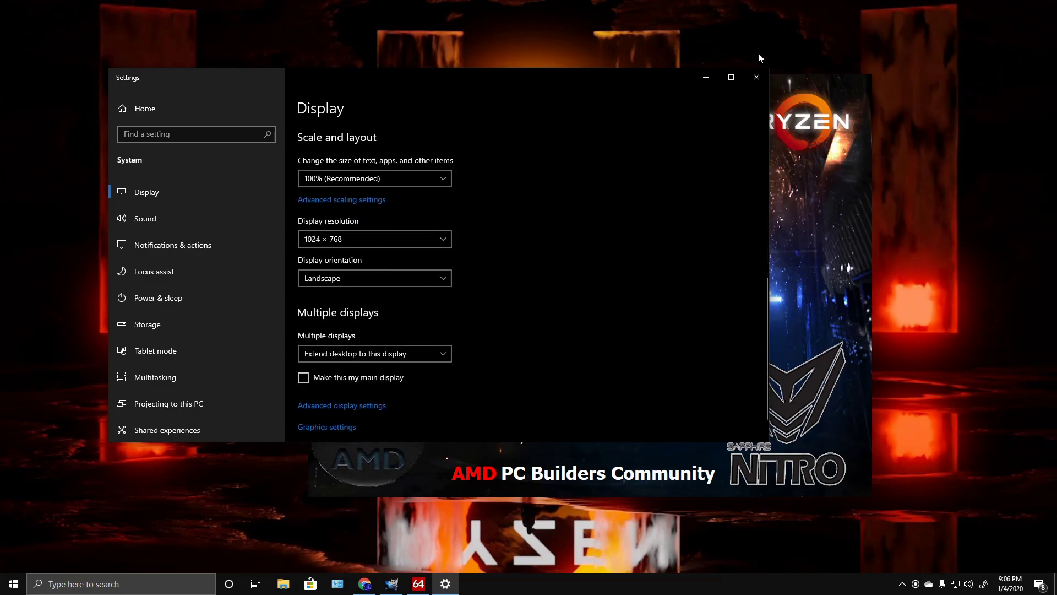
left_click(757, 77)
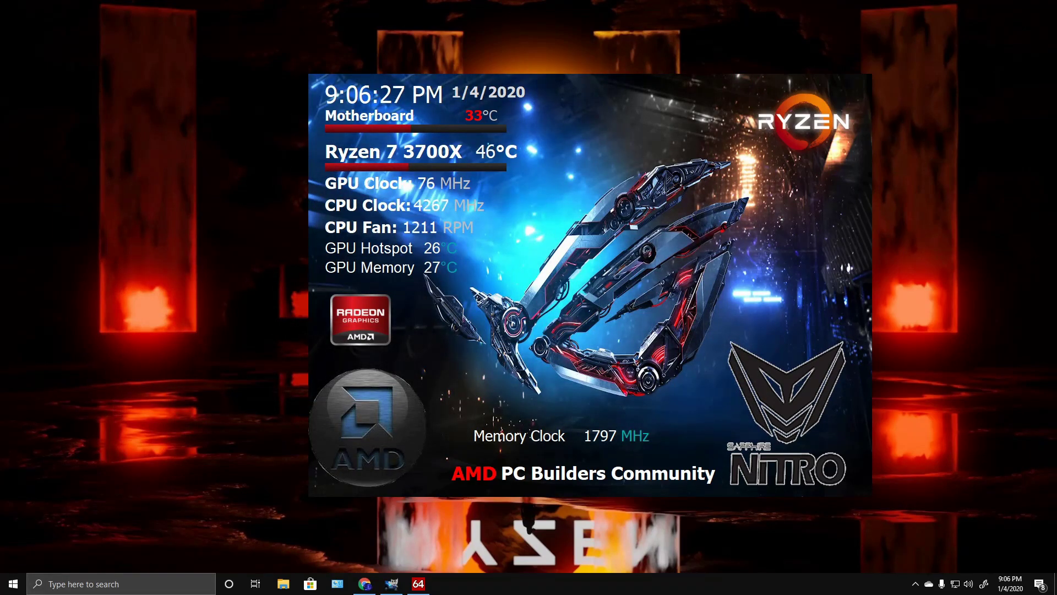
Step: Bring up the AIDA64 Extreme main window and drag it to a new spot over the panel
left_click(419, 584)
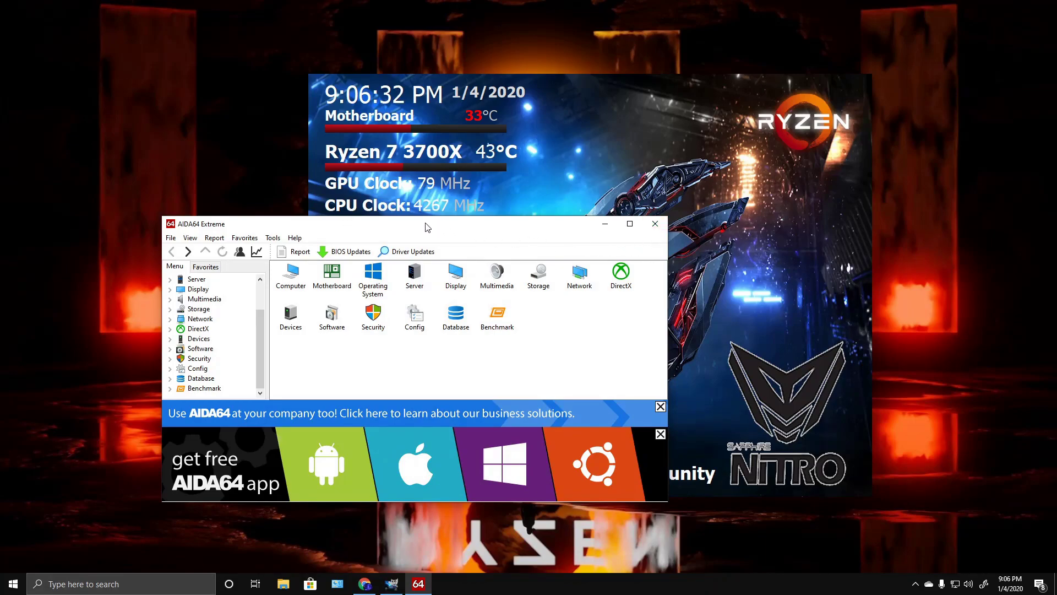
left_click_drag(427, 223, 429, 224)
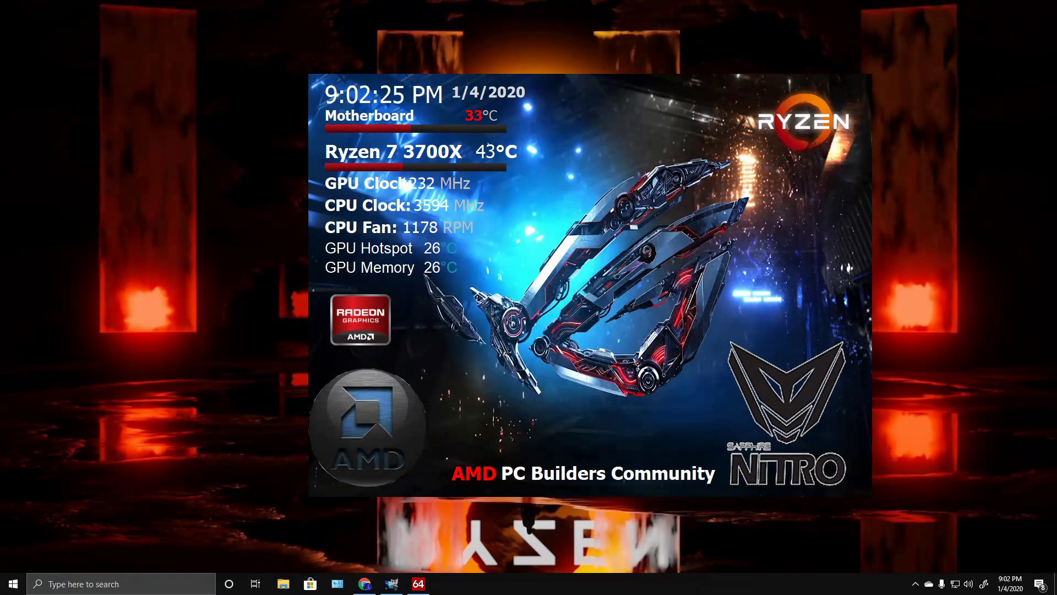
left_click(419, 584)
left_click_drag(528, 208, 256, 120)
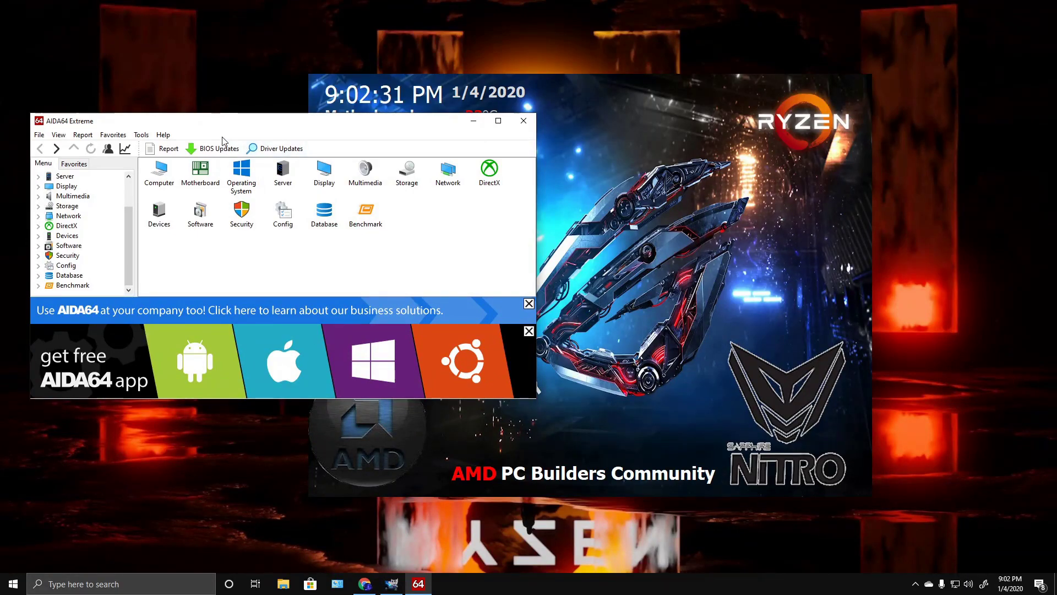
left_click_drag(235, 124, 331, 151)
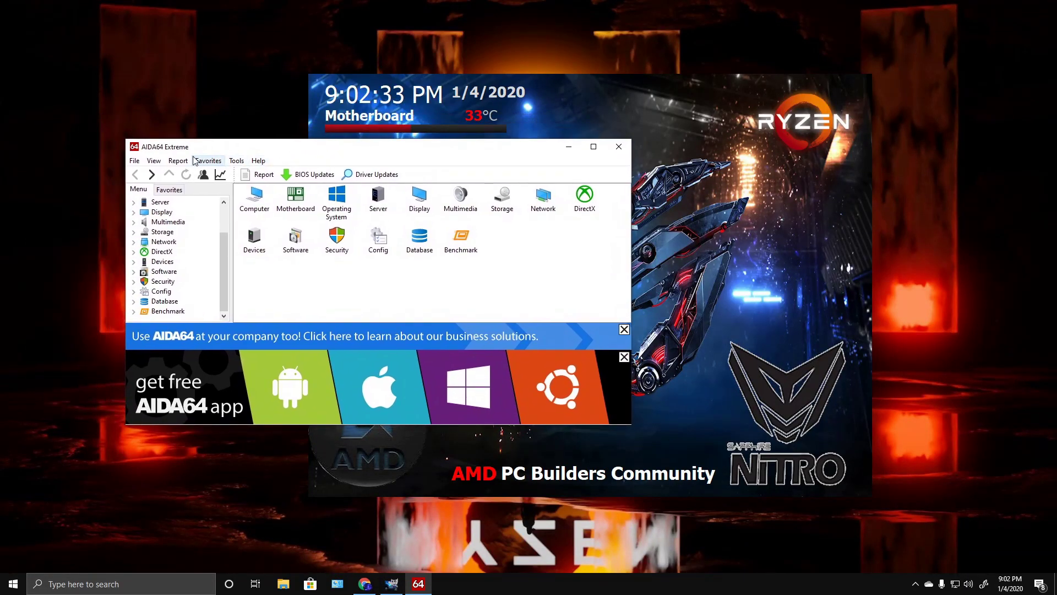
Step: Check the SensorPanel preferences, context menu enabled at 1024 × 768, and confirm with OK
left_click(136, 164)
left_click(146, 174)
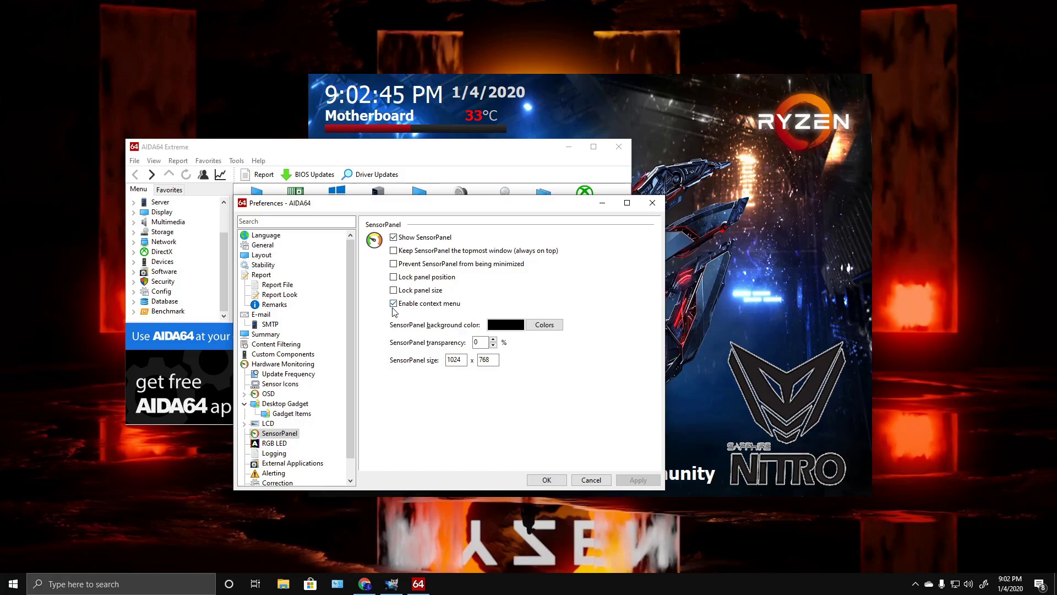
left_click(462, 360)
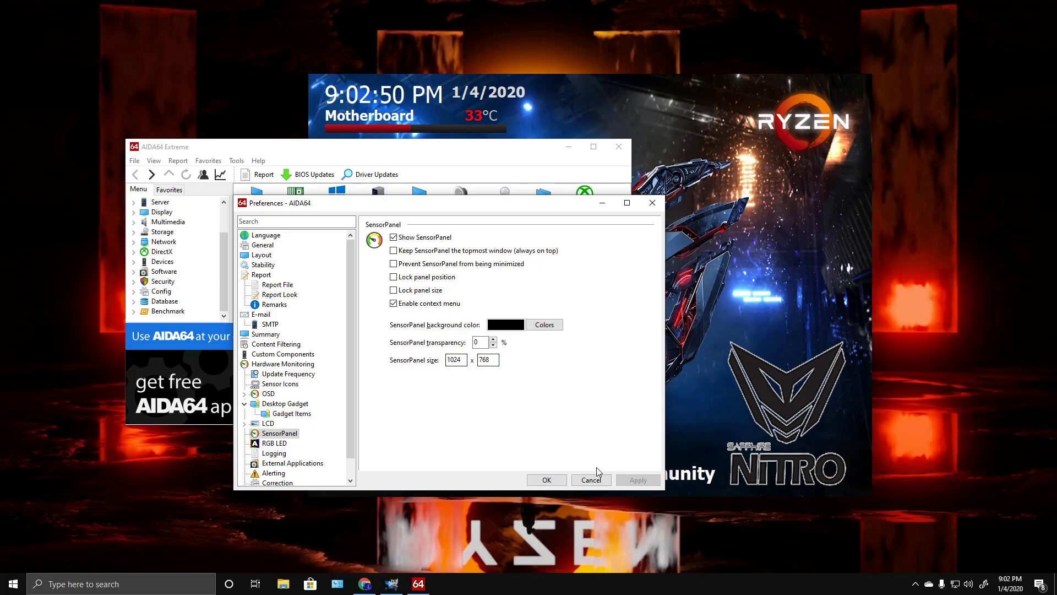
left_click(539, 480)
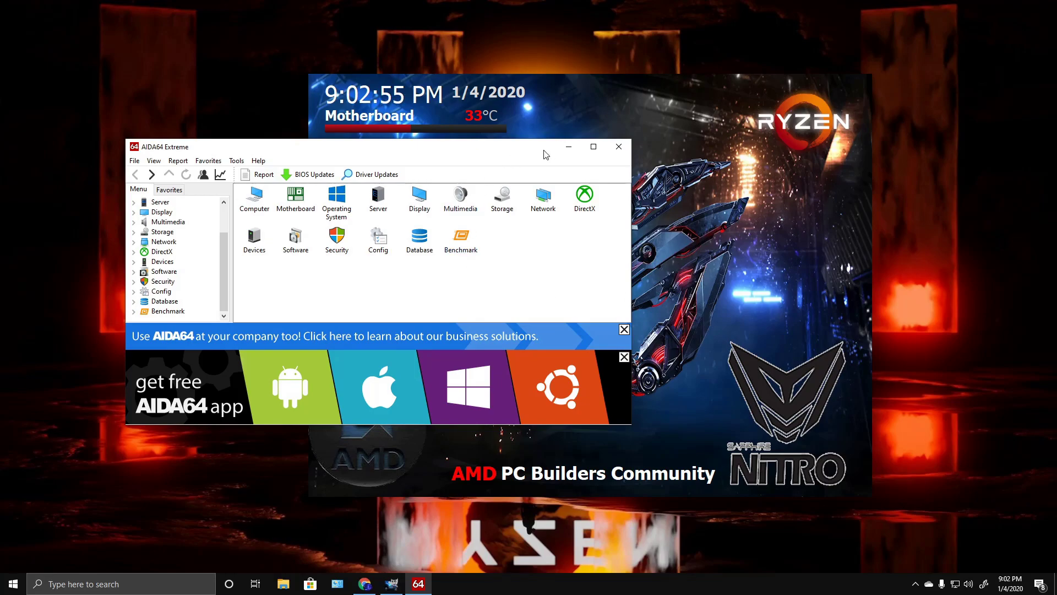
Step: Minimize AIDA64, open SensorPanel Manager from the panel's context menu, centre it, and select logo.jpg
left_click(568, 147)
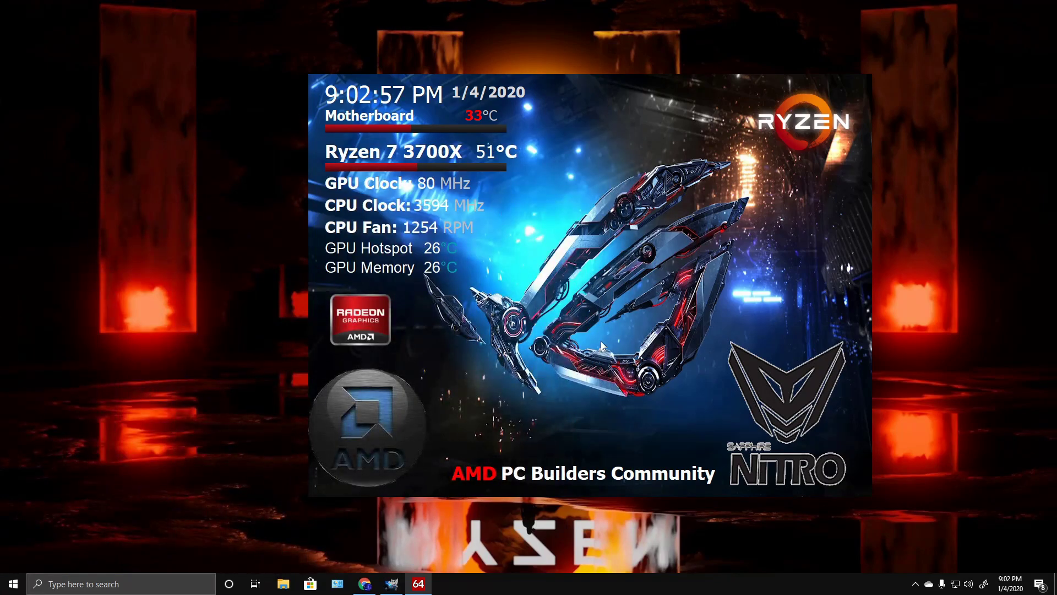
right_click(540, 244)
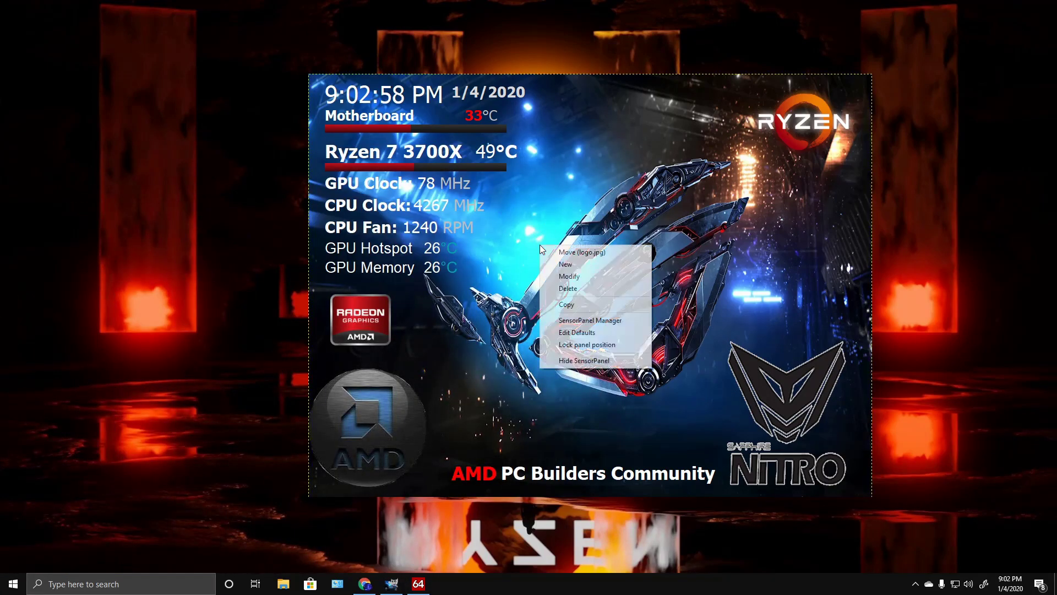
left_click(567, 320)
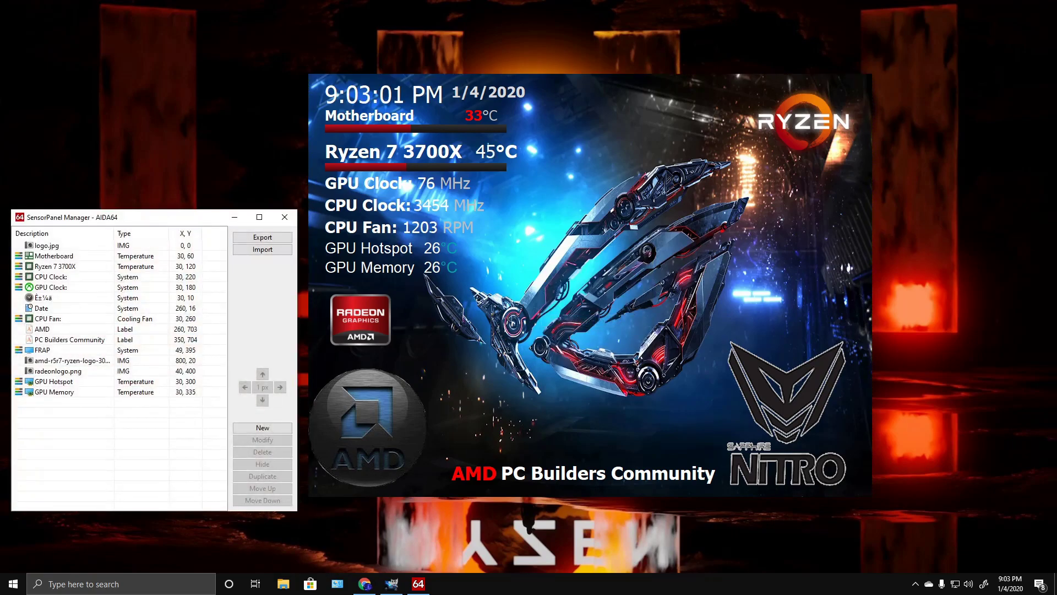
left_click_drag(152, 221, 490, 146)
left_click(396, 171)
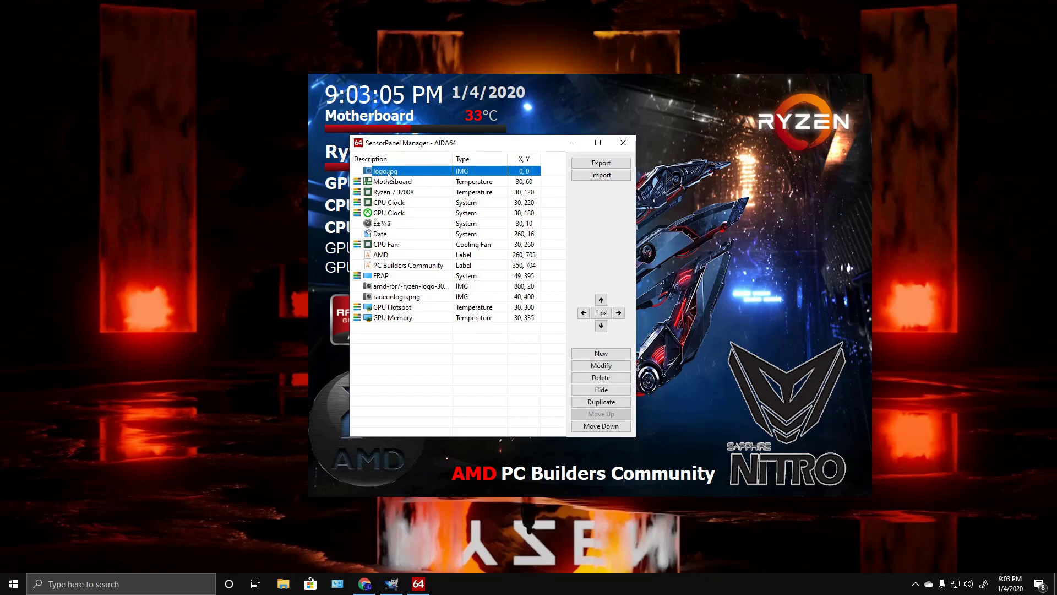
Step: Edit logo.jpg, keeping it an Image from C:\Desktop\logo.jpg at 0, 0, and confirm
left_click(601, 367)
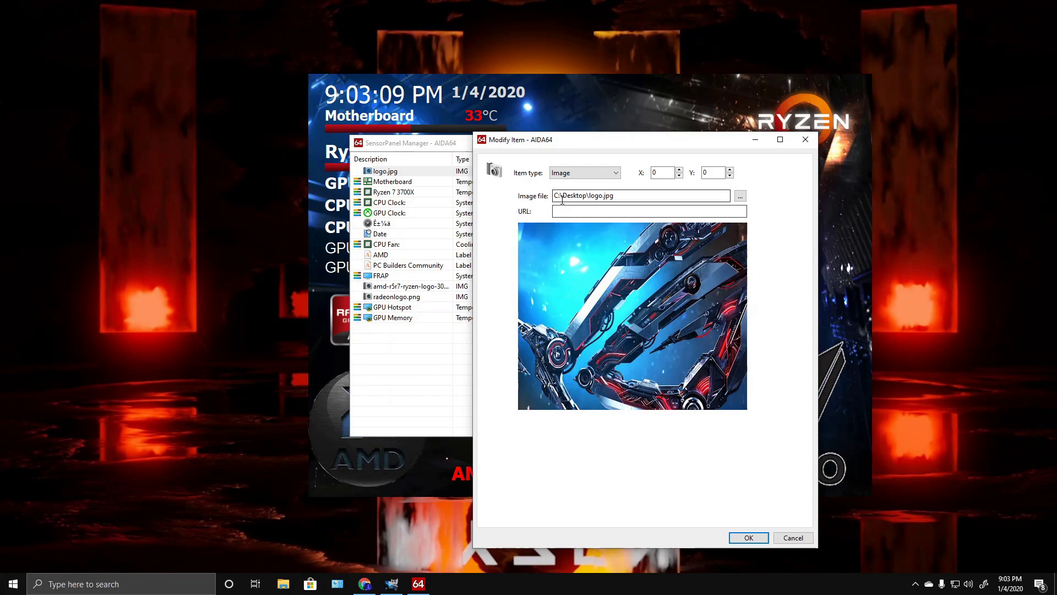
left_click(594, 174)
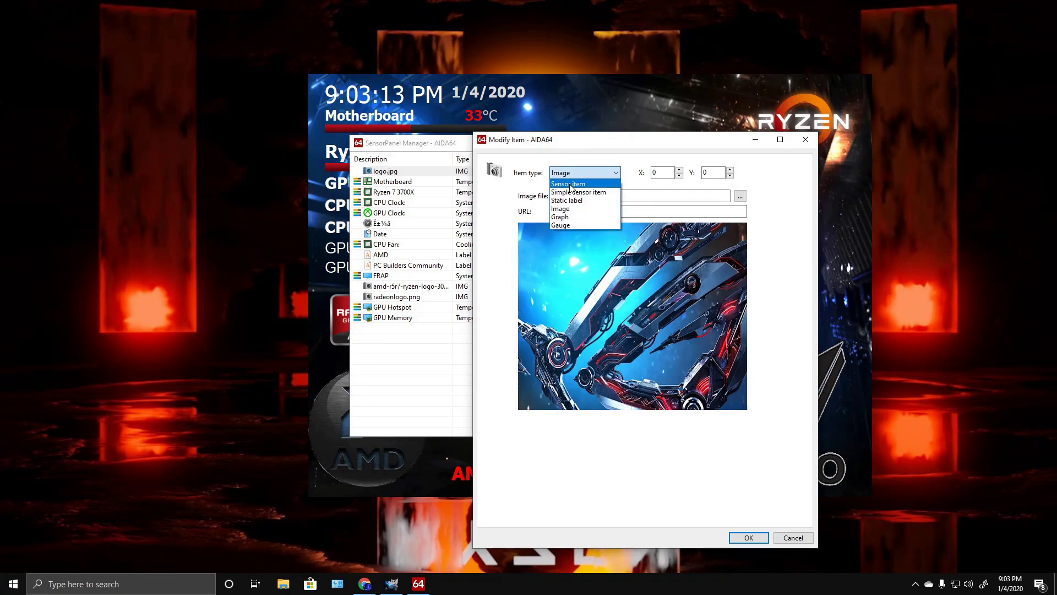
left_click(567, 210)
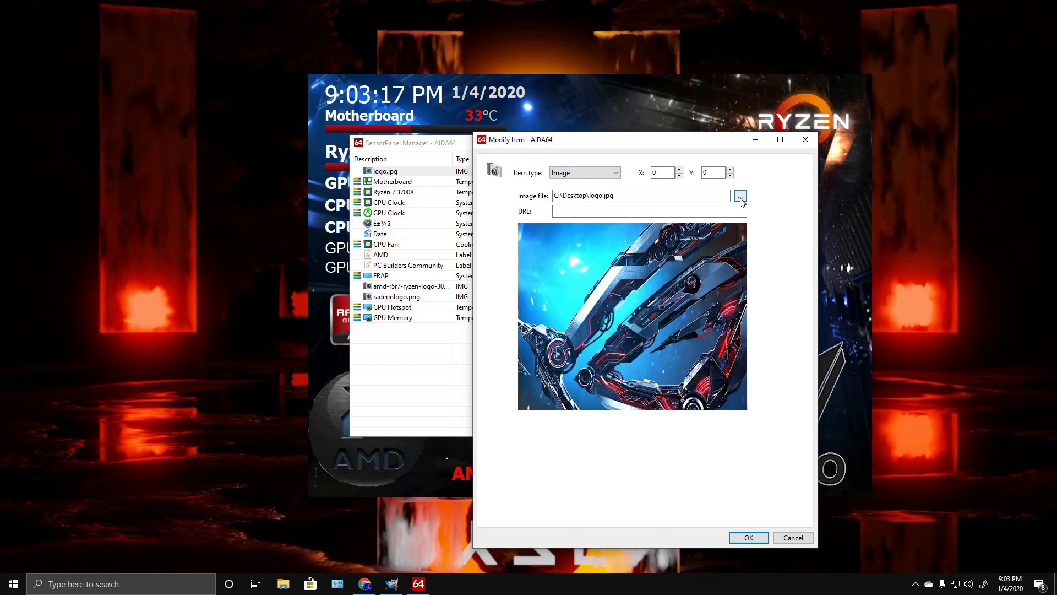
left_click(747, 538)
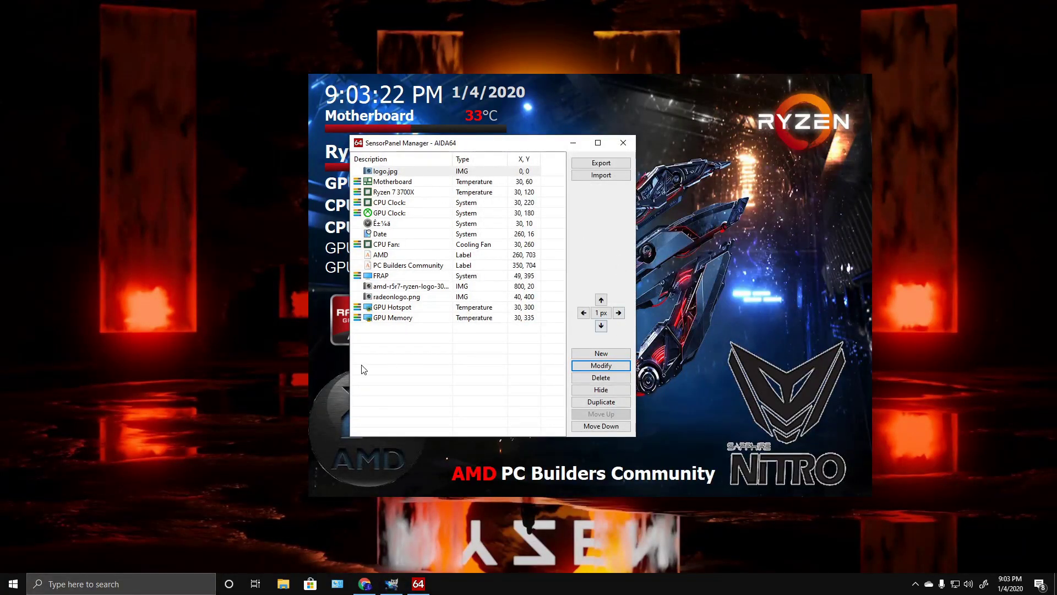
Step: Create a new item using the Memory Speed sensor, positioned at X 300, Y 640
left_click(374, 334)
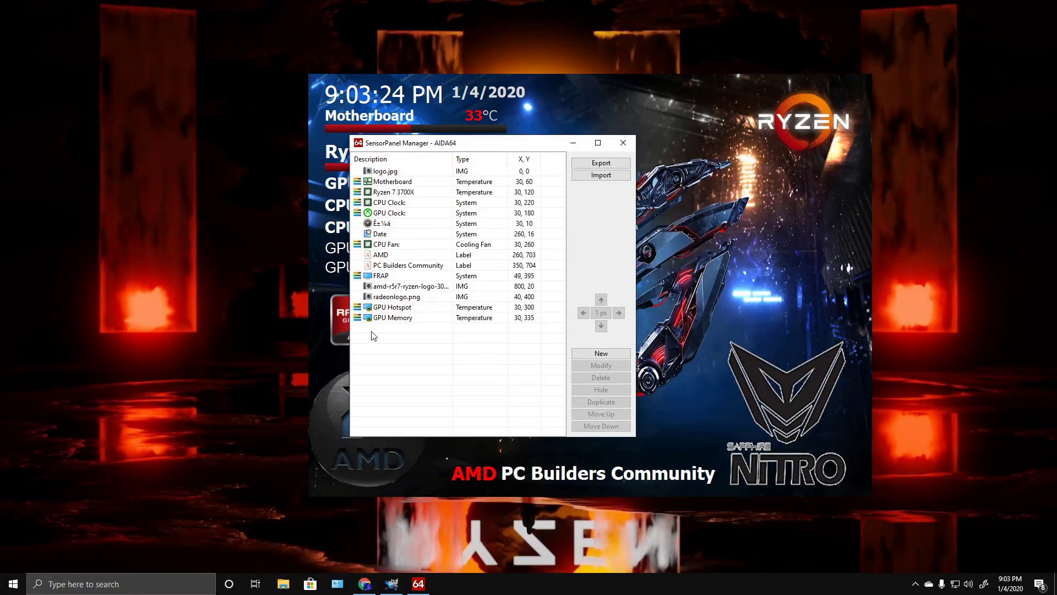
left_click(601, 354)
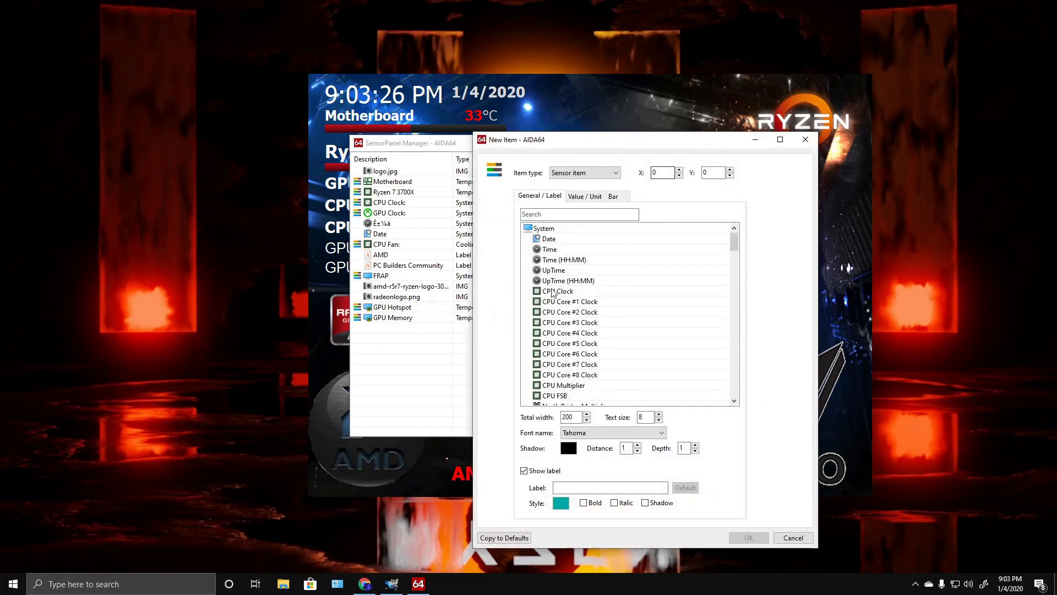
scroll(553, 300, "down", 4)
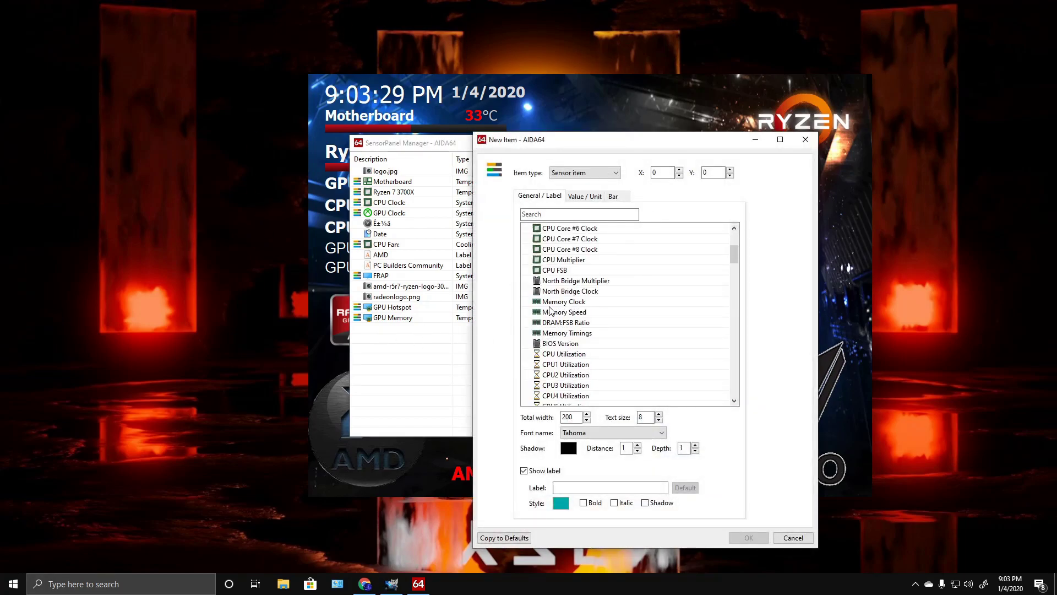
left_click(553, 314)
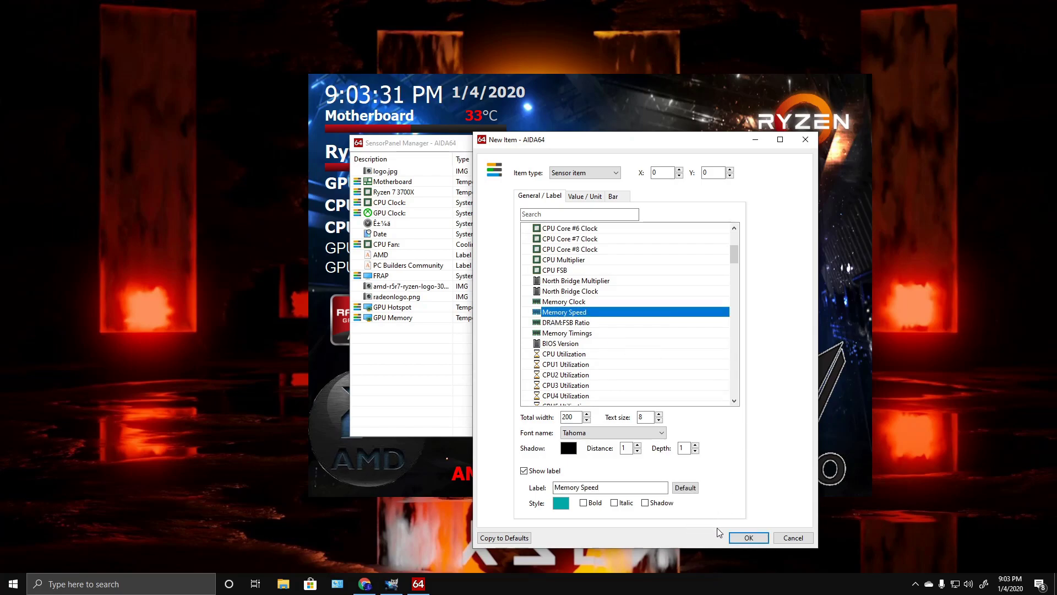
left_click(663, 172)
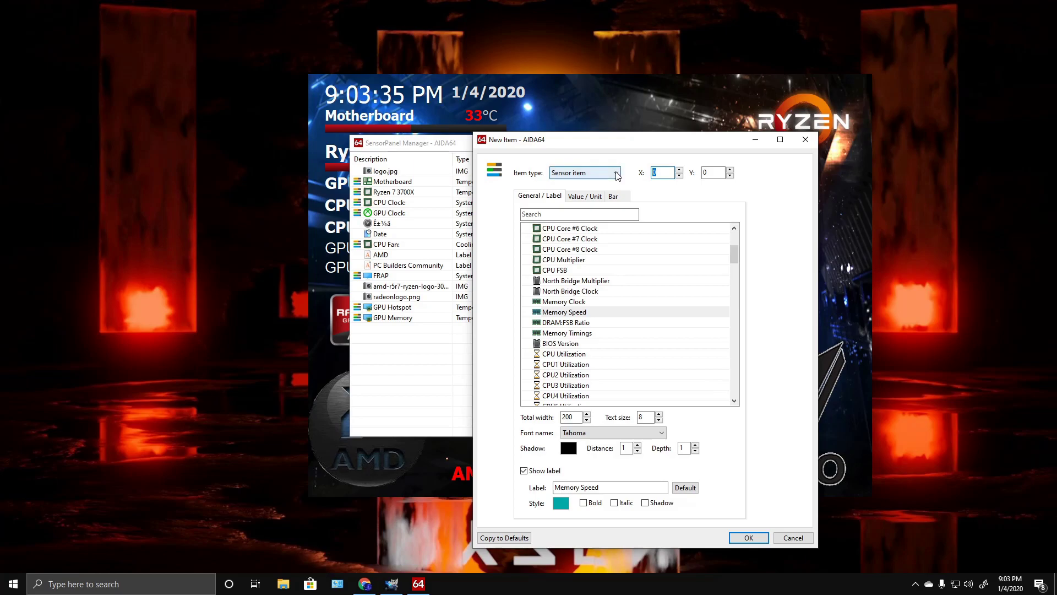
type("300")
left_click(709, 174)
double_click(709, 173)
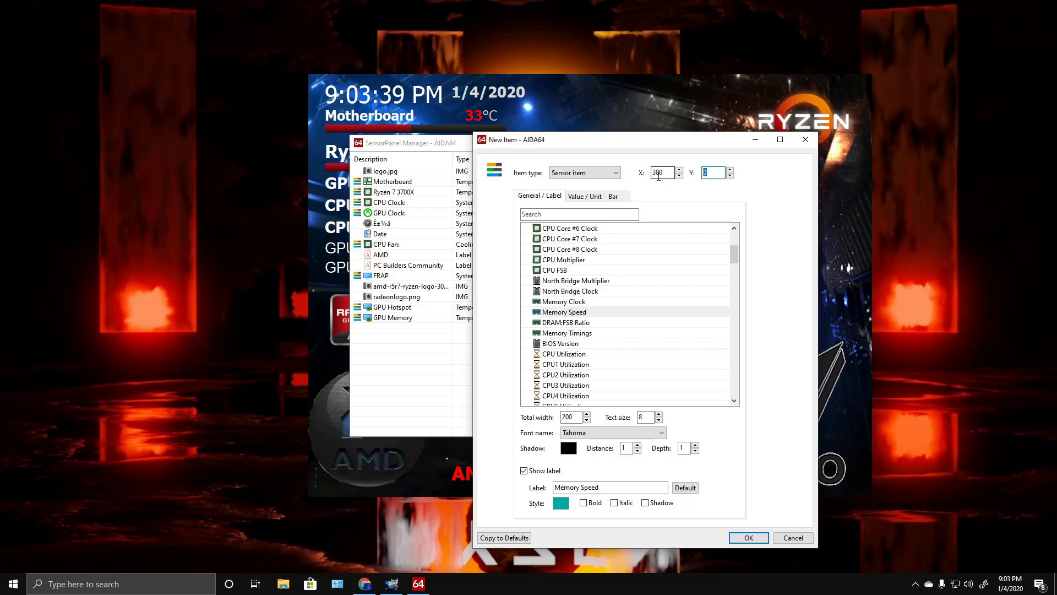
type("64")
scroll(628, 383, "down", 1)
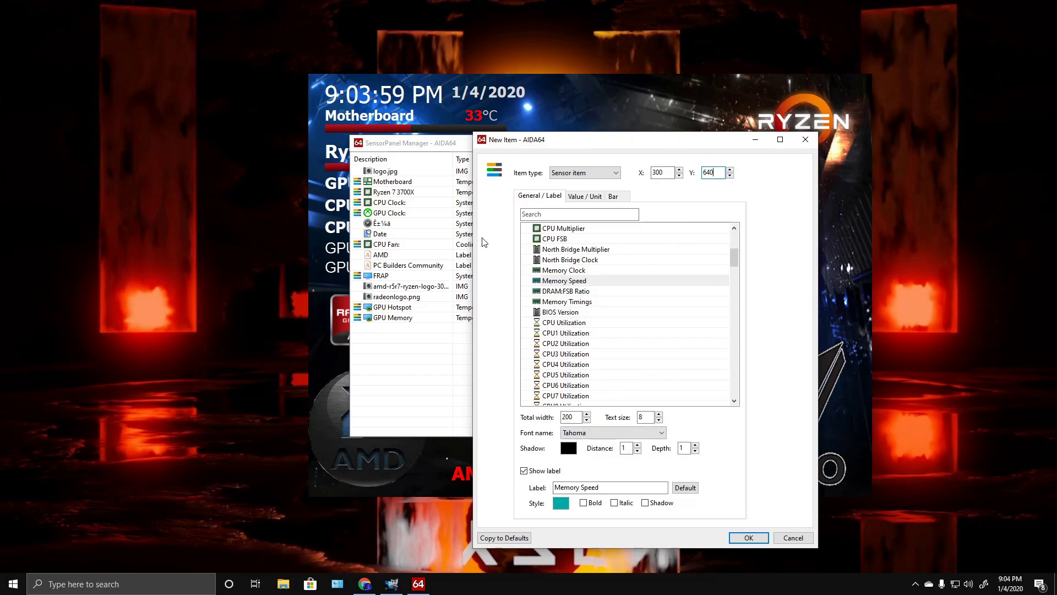
Step: Switch the new item to Memory Clock with width 300, text size 20 and white label, and add it
left_click(583, 270)
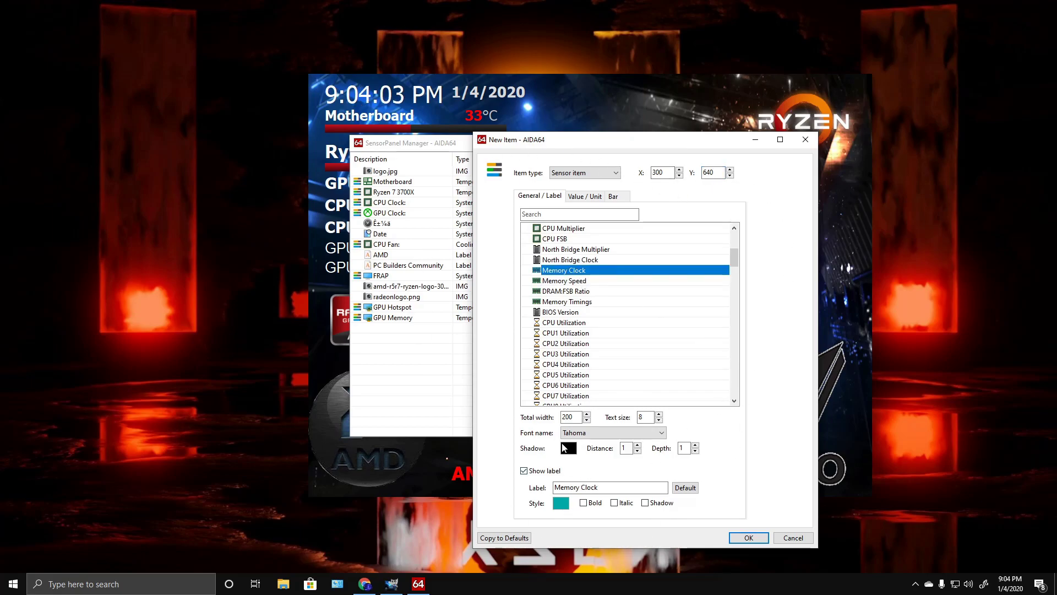
double_click(578, 417)
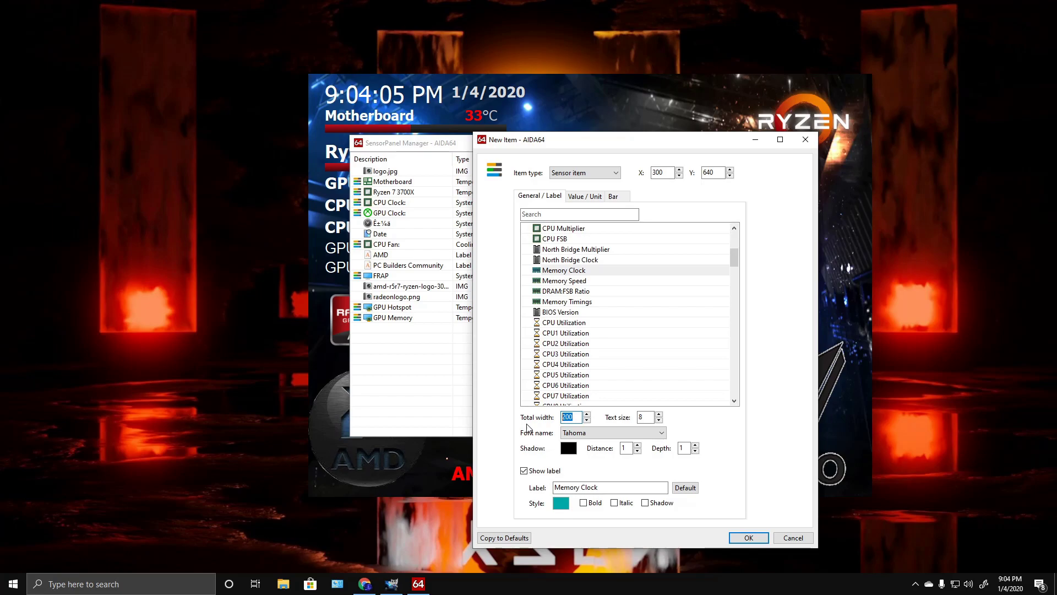
type("300")
double_click(646, 416)
type("20")
left_click(561, 503)
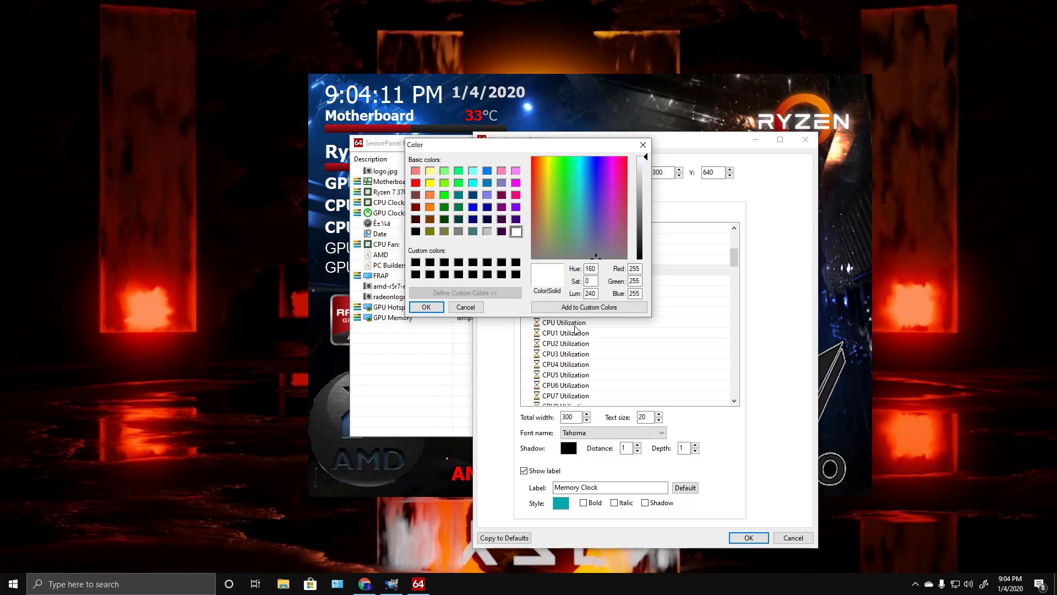
left_click(418, 309)
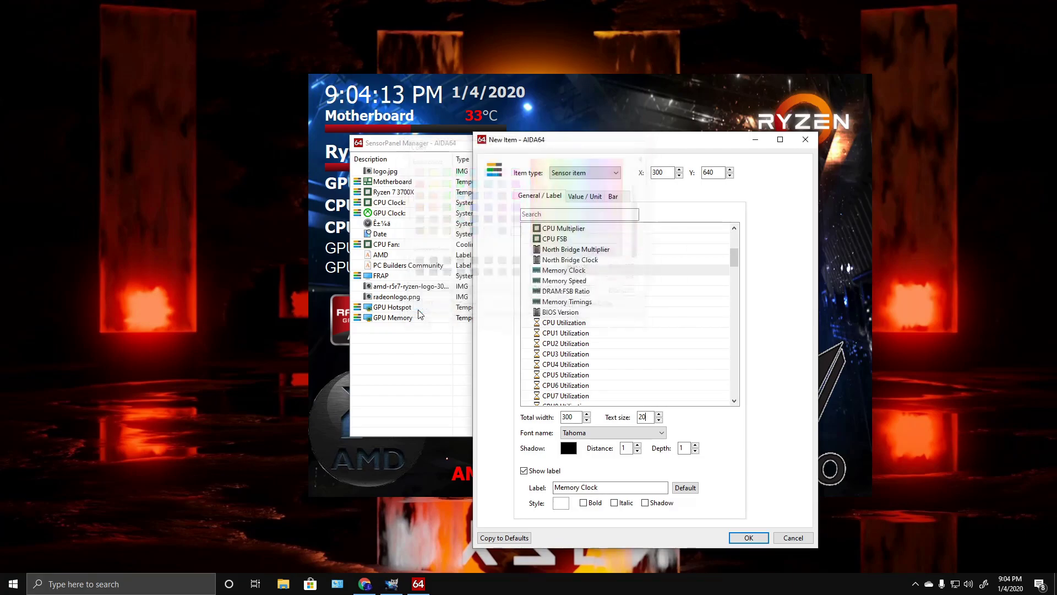
left_click(732, 537)
Step: Drag SensorPanel Manager to the upper left and review the Ryzen logo item at 800, 20 unchanged
left_click_drag(558, 148, 269, 86)
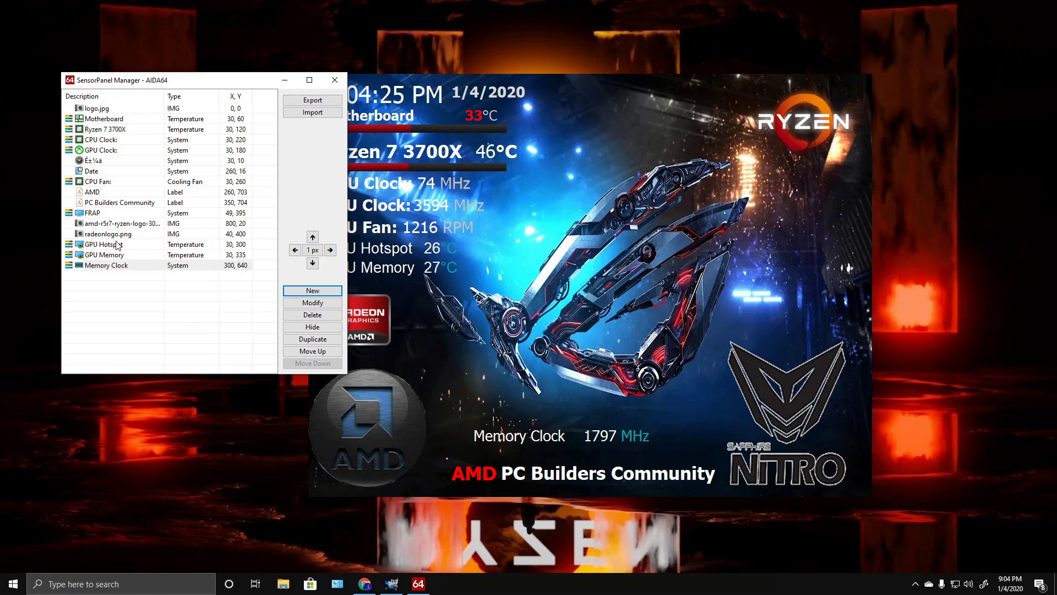
left_click(110, 224)
left_click(312, 303)
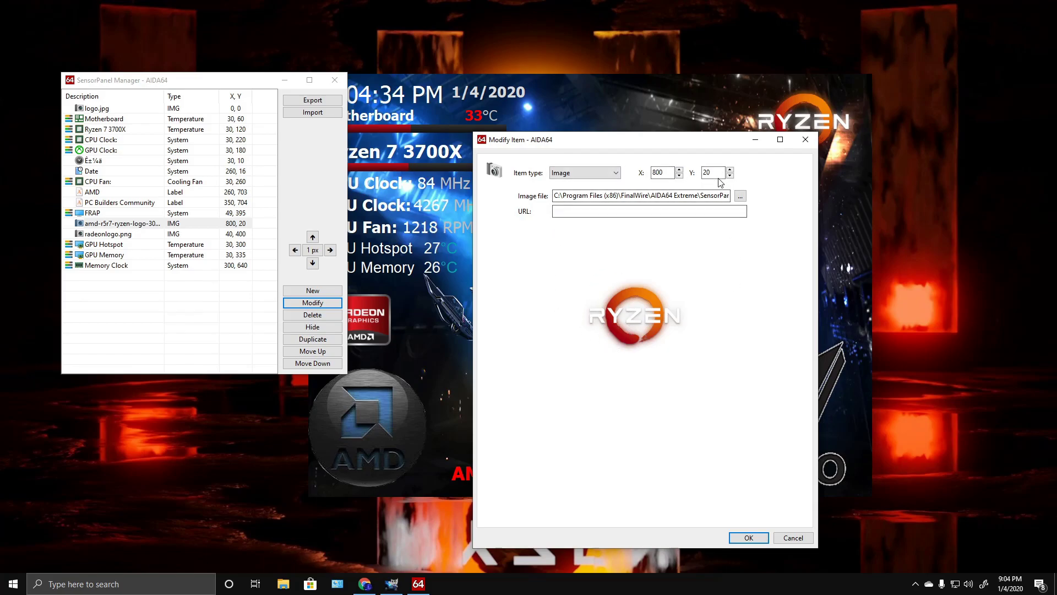
left_click(748, 538)
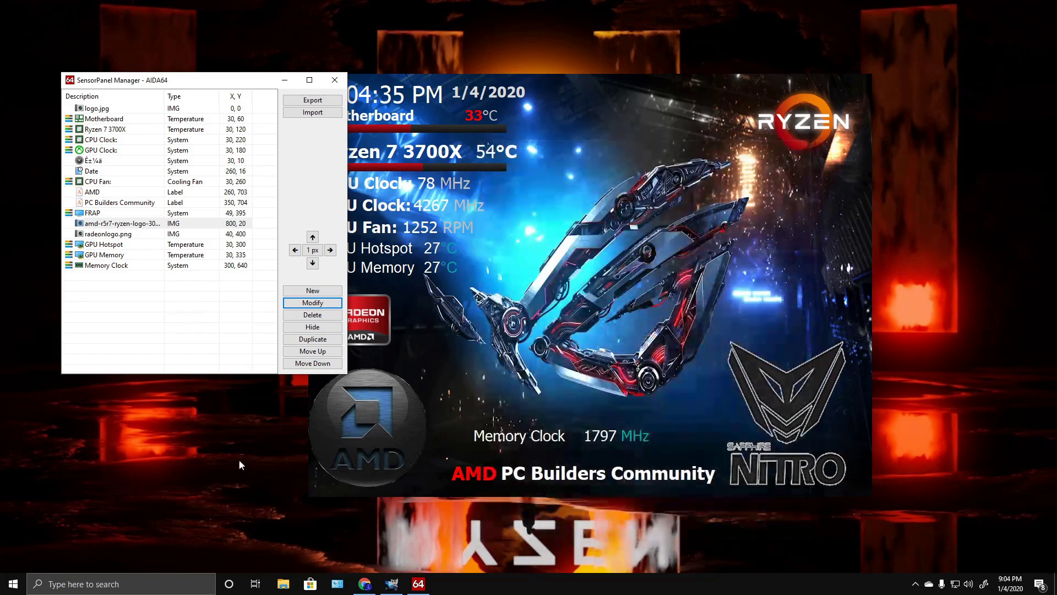
left_click(88, 287)
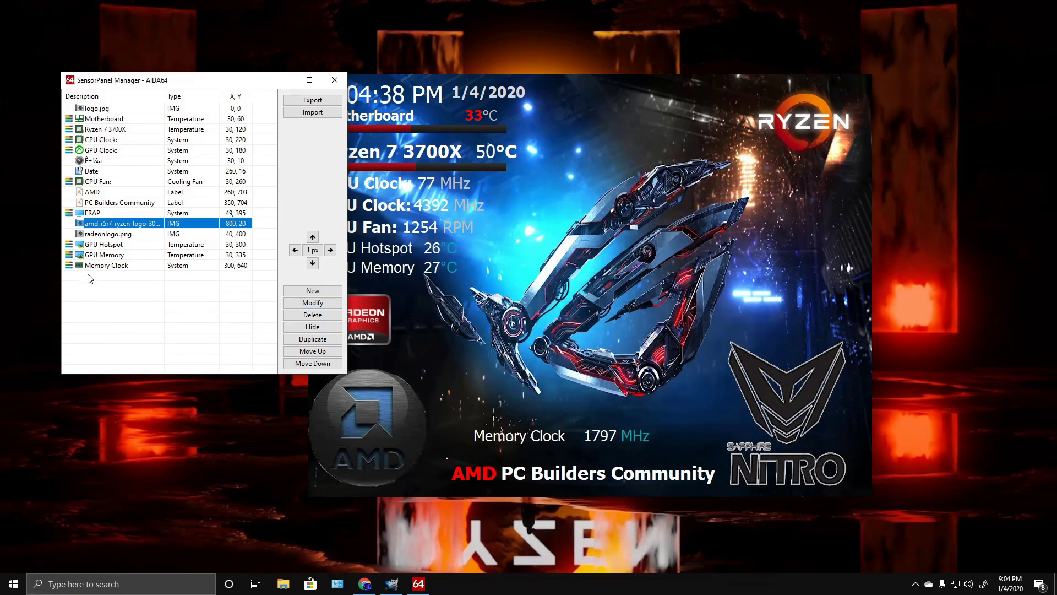
Step: Start a new sensor item at X 0, Y 0, browse its sensor list, and move the dialog left
left_click(313, 290)
scroll(608, 286, "down", 3)
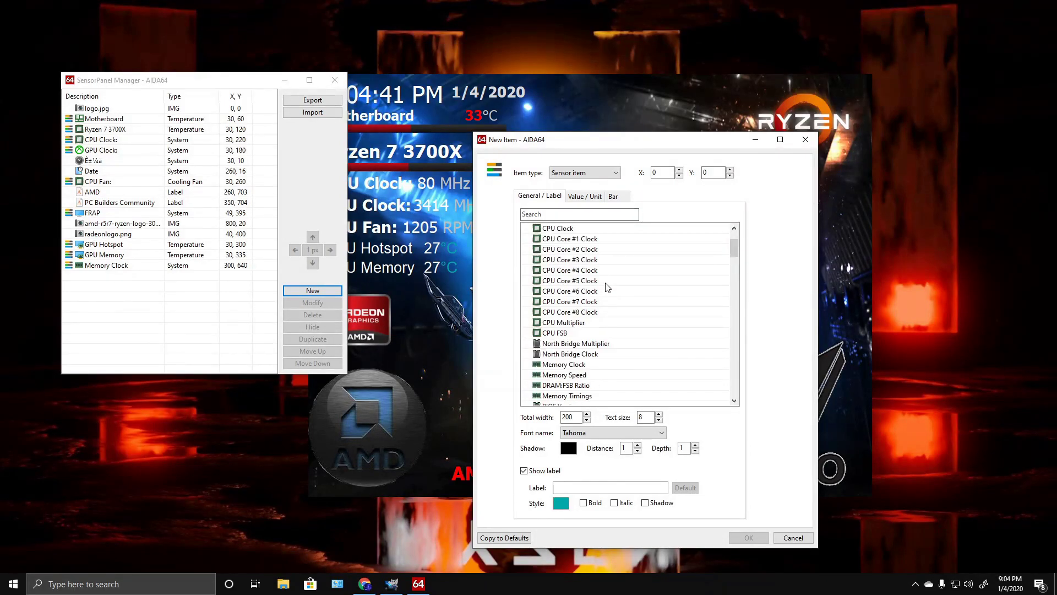
scroll(609, 288, "down", 4)
scroll(613, 289, "down", 1)
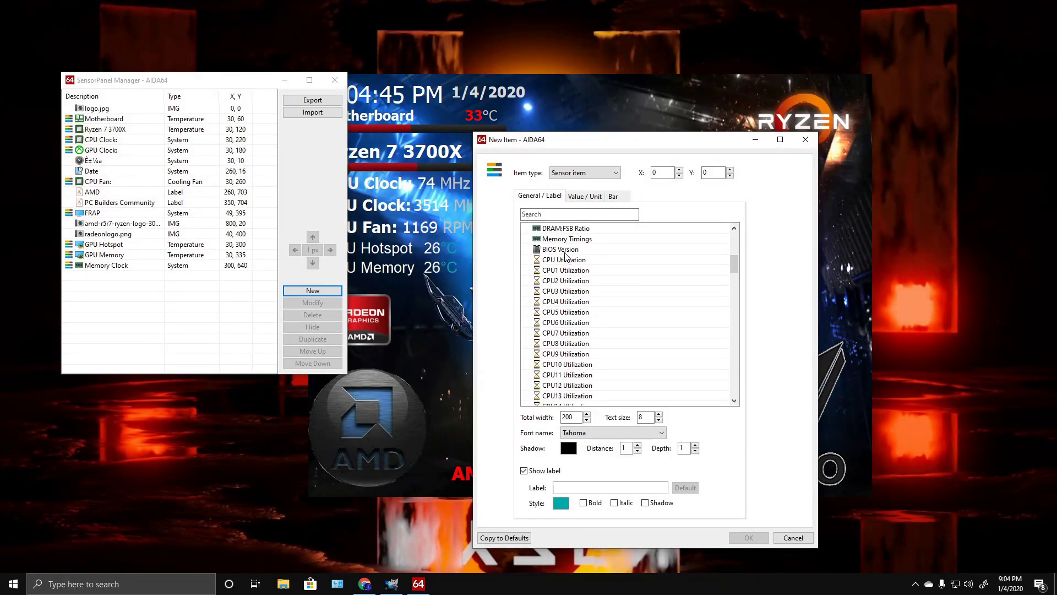
scroll(584, 337, "down", 3)
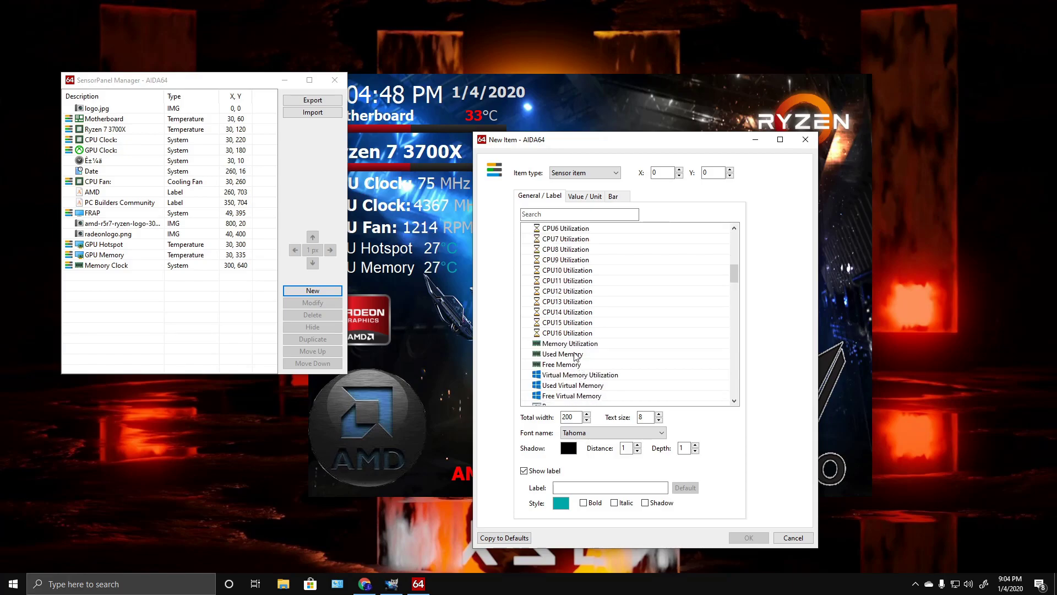
scroll(573, 350, "down", 1)
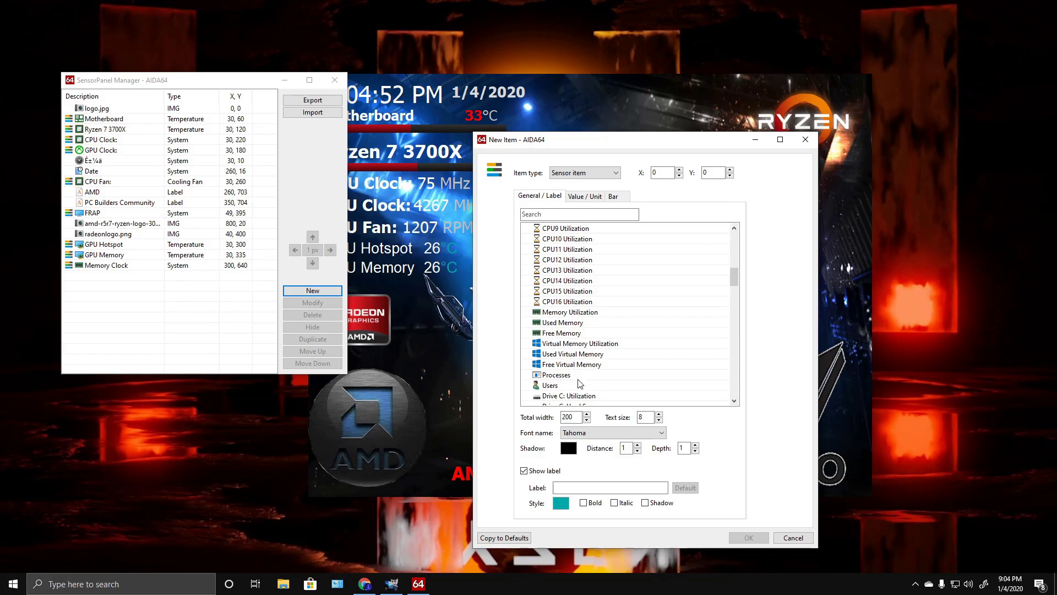
scroll(578, 357, "down", 9)
scroll(593, 359, "down", 6)
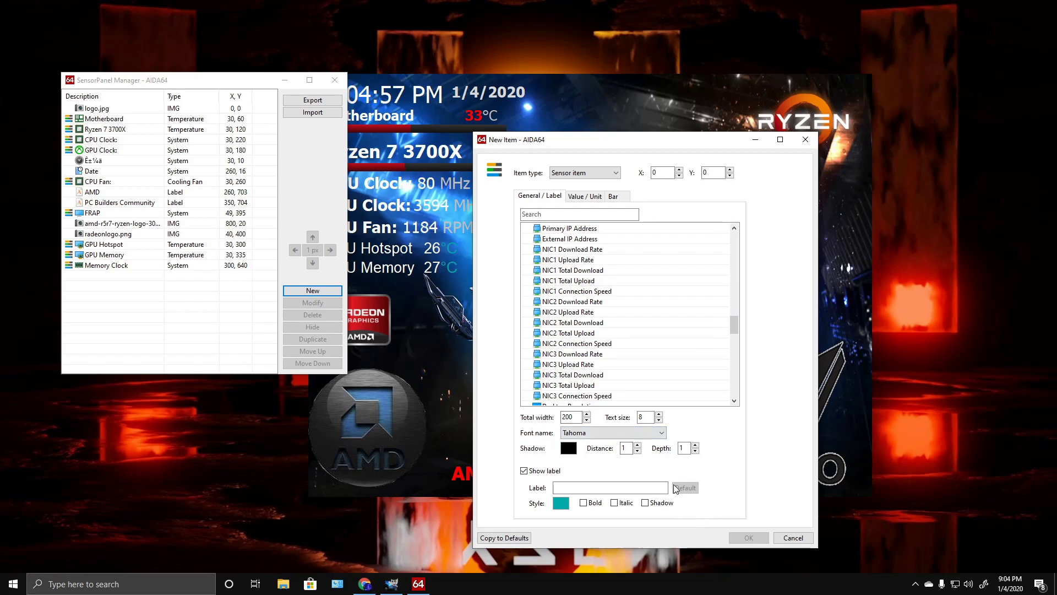
left_click_drag(657, 145, 261, 144)
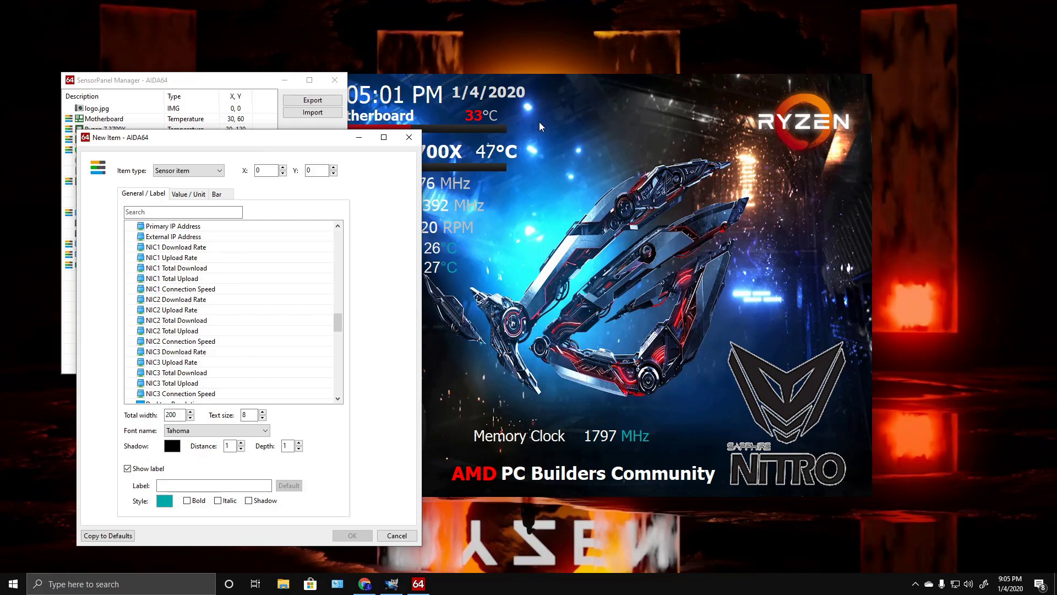
Step: Cancel the unfinished New Item and close SensorPanel Manager, leaving the 1797 MHz Memory Clock panel
left_click(410, 137)
left_click(335, 80)
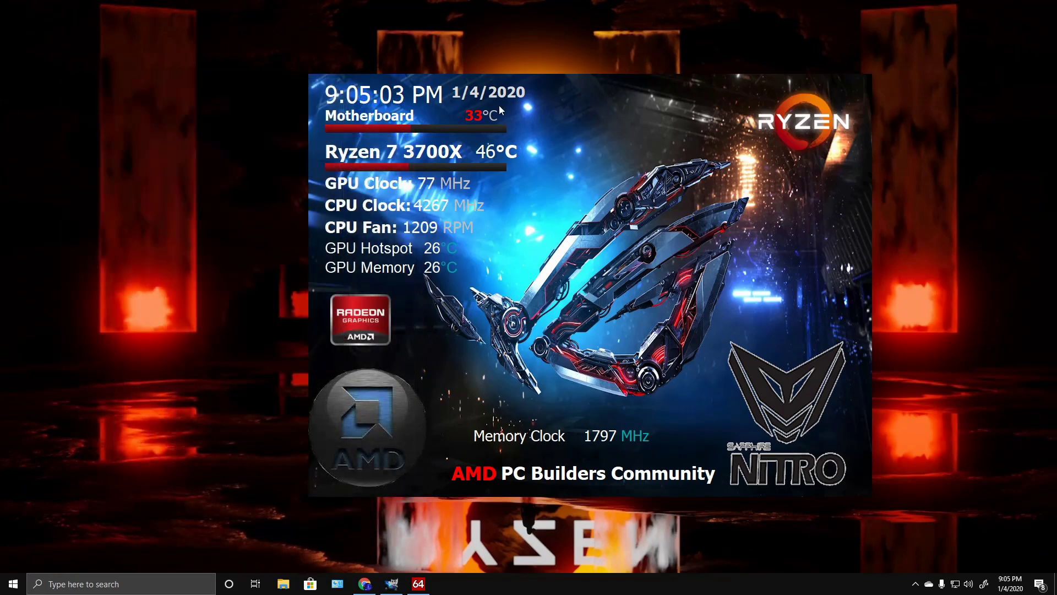